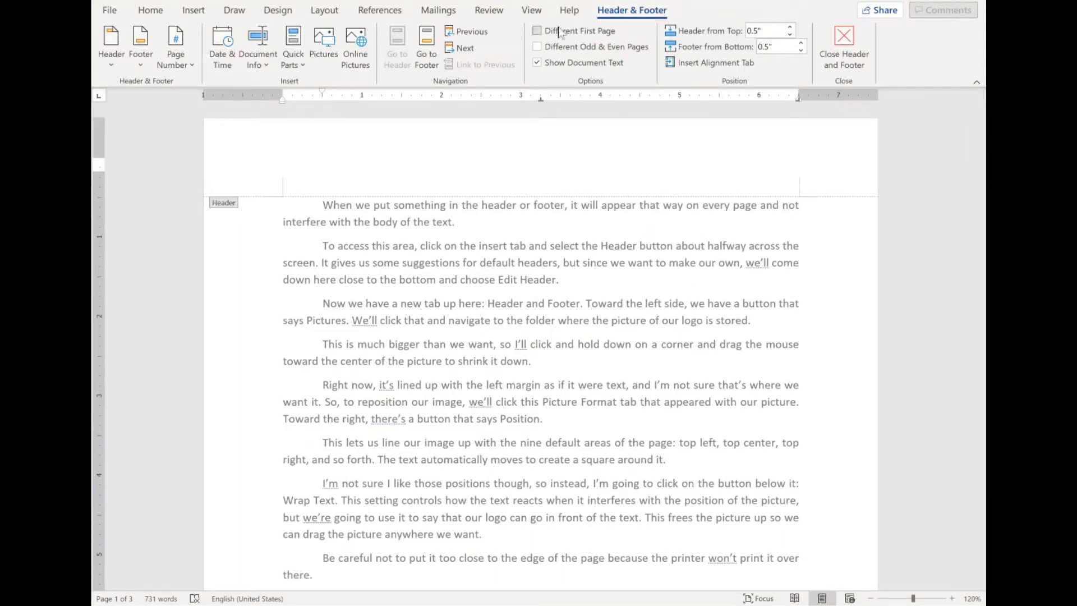
Insert the FBCL Logo picture into the header and shrink it proportionally to about 0.58" high by 0.87" wide.
{"action": "left_click", "coordinate": [327, 65]}
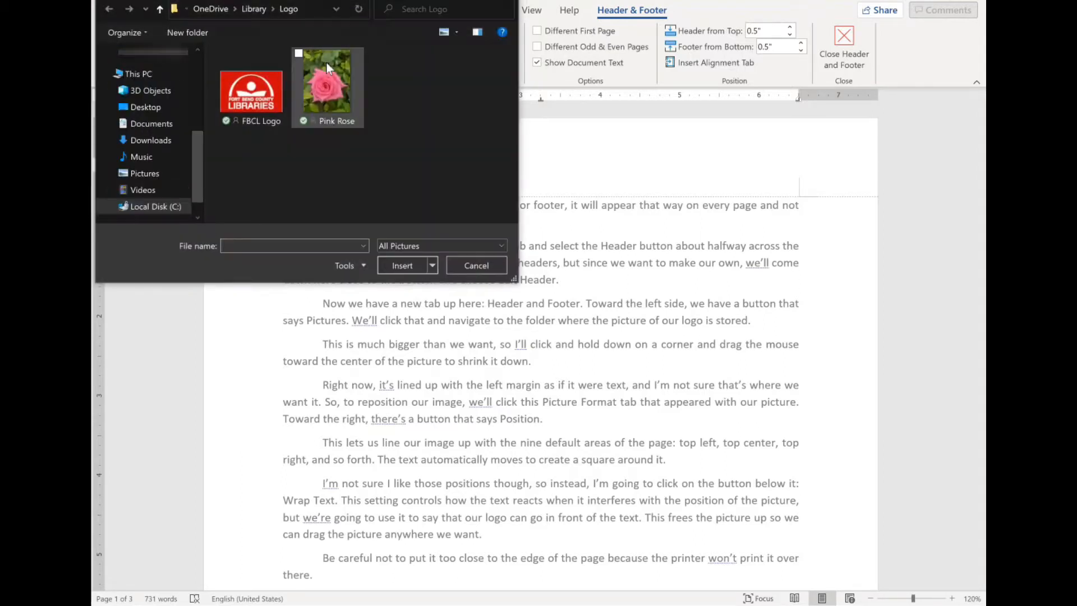
{"action": "left_click", "coordinate": [254, 87]}
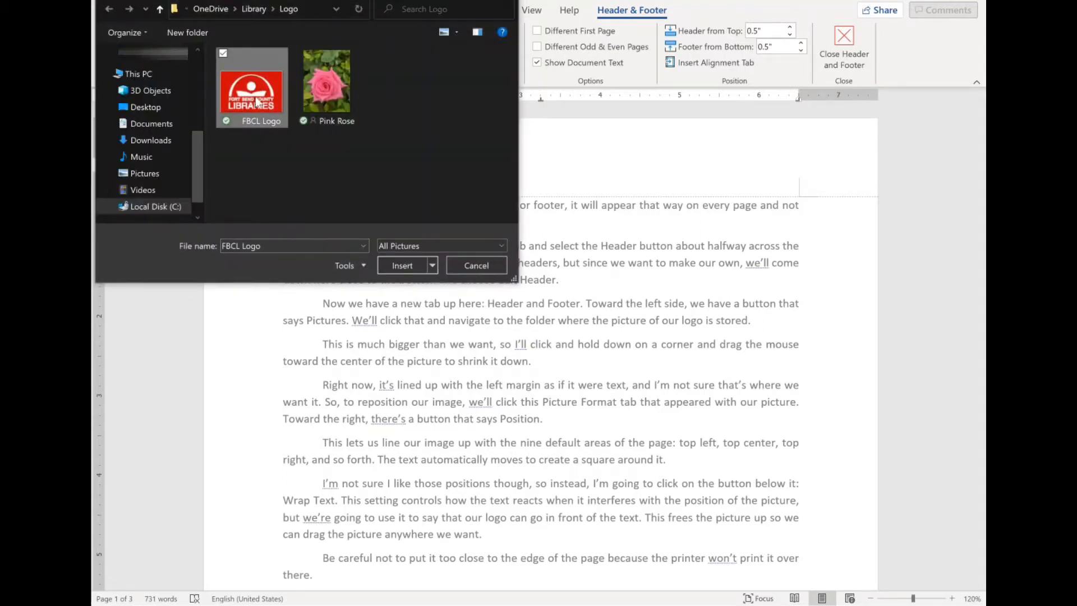
{"action": "left_click", "coordinate": [413, 266]}
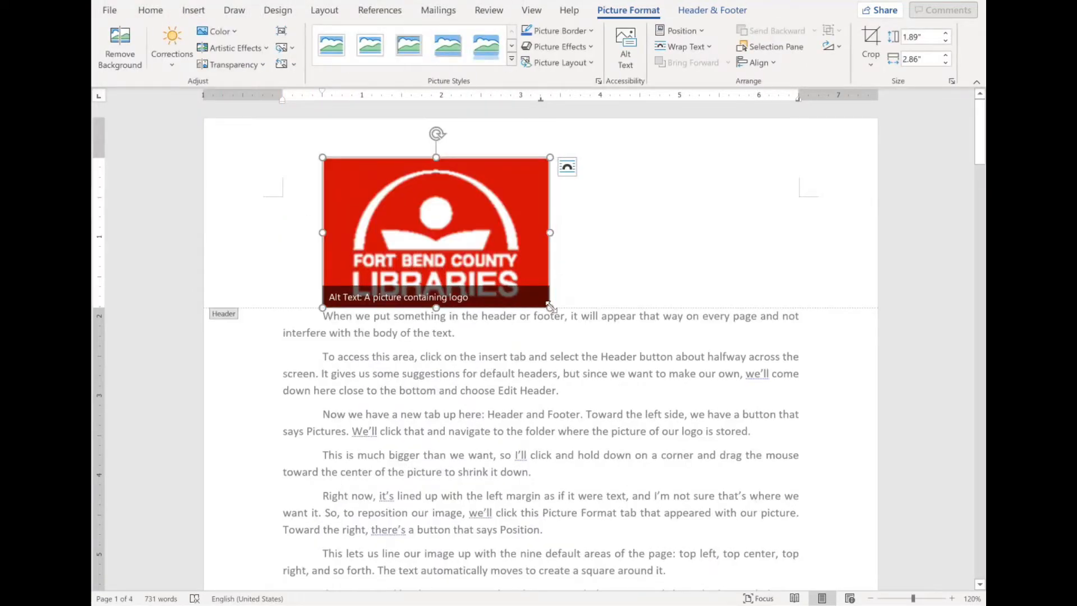
{"action": "left_click_drag", "start_coordinate": [547, 307], "coordinate": [393, 194]}
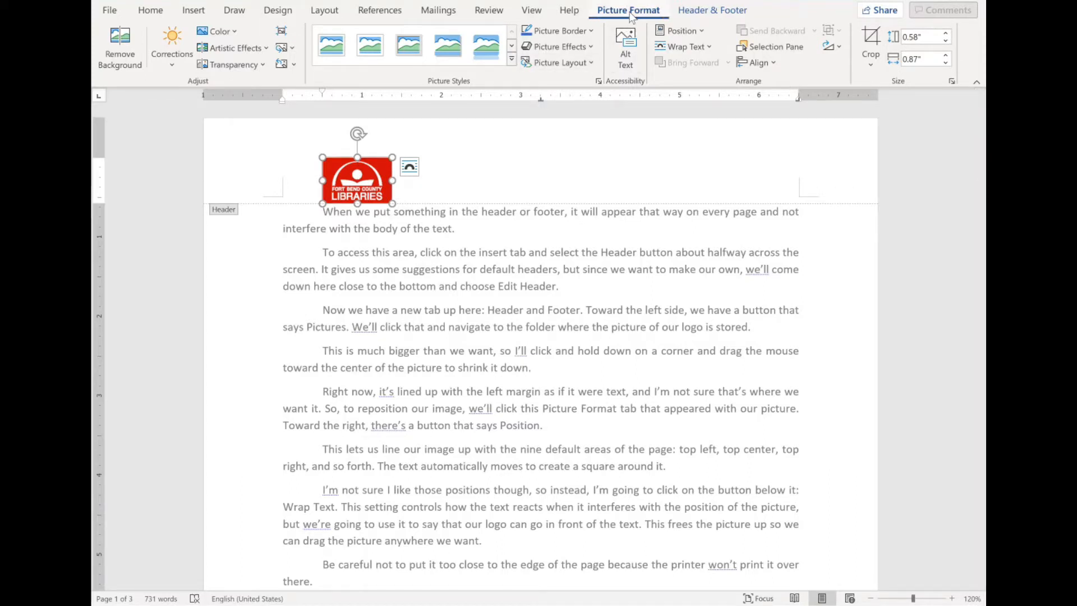
Set the logo's text wrapping to In Front of Text and move it up and left so it straddles the left margin in the header.
{"action": "left_click", "coordinate": [701, 32]}
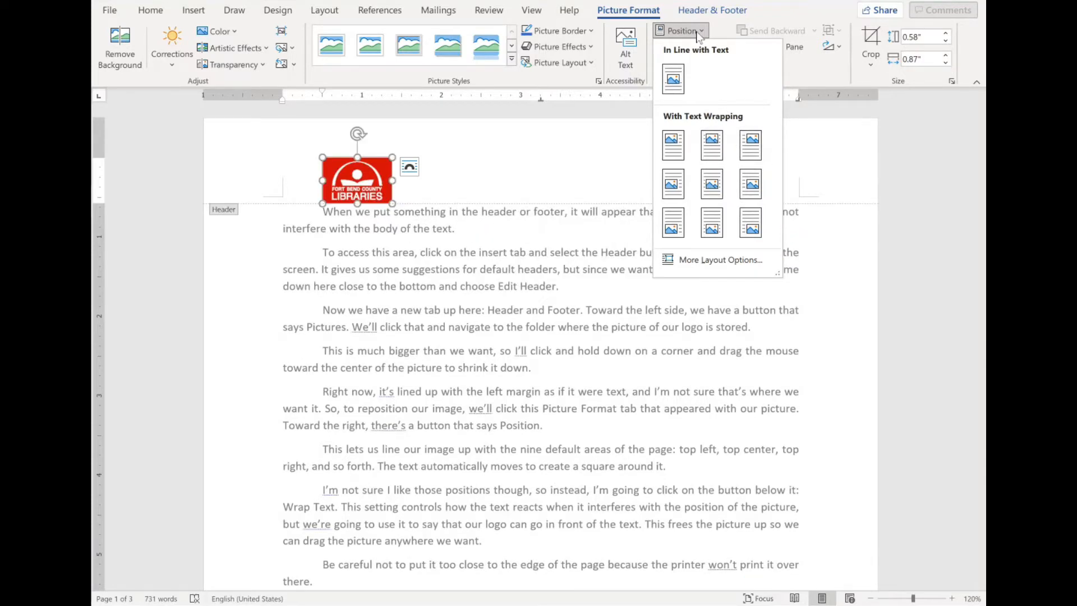
{"action": "left_click", "coordinate": [696, 33]}
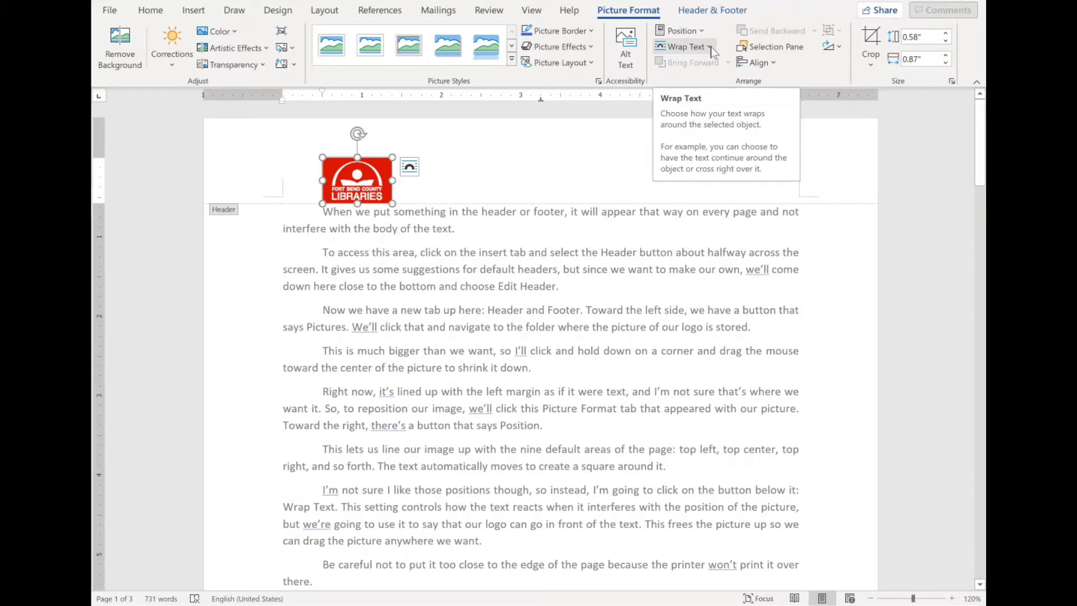
{"action": "left_click", "coordinate": [711, 46]}
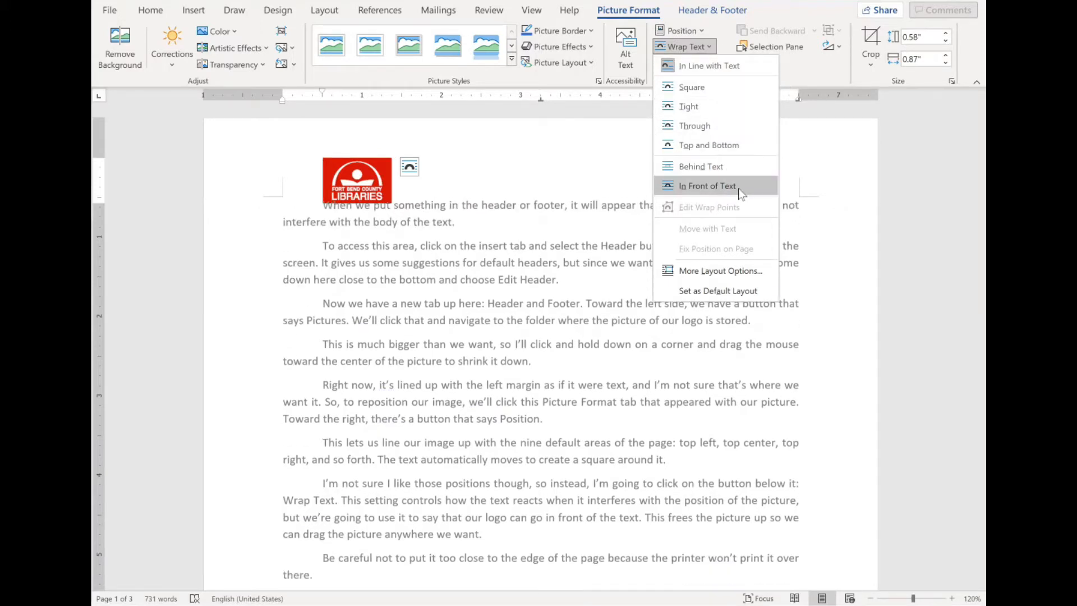
{"action": "left_click", "coordinate": [738, 188]}
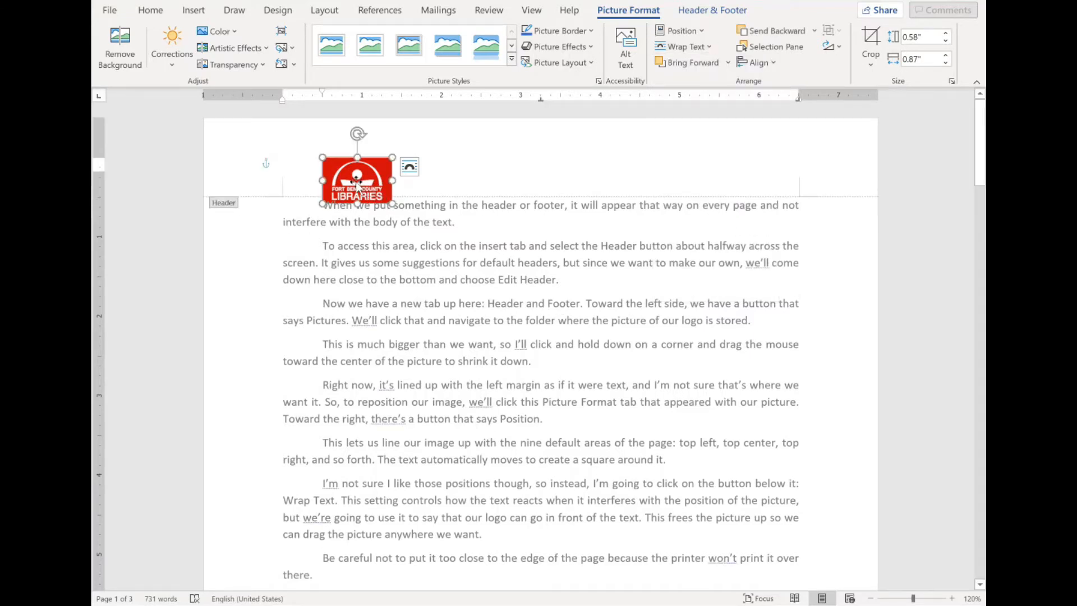
{"action": "left_click_drag", "start_coordinate": [357, 184], "coordinate": [282, 160]}
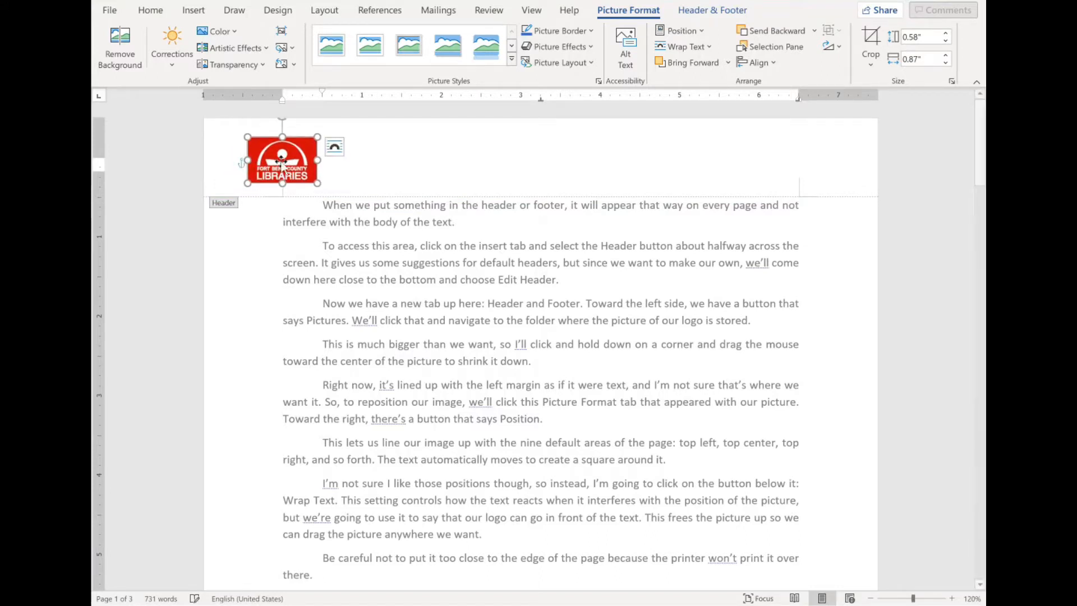
Enter the slogan "Enriching Lives & Expanding Minds" beside the logo in the header and close header editing.
{"action": "left_click", "coordinate": [380, 162]}
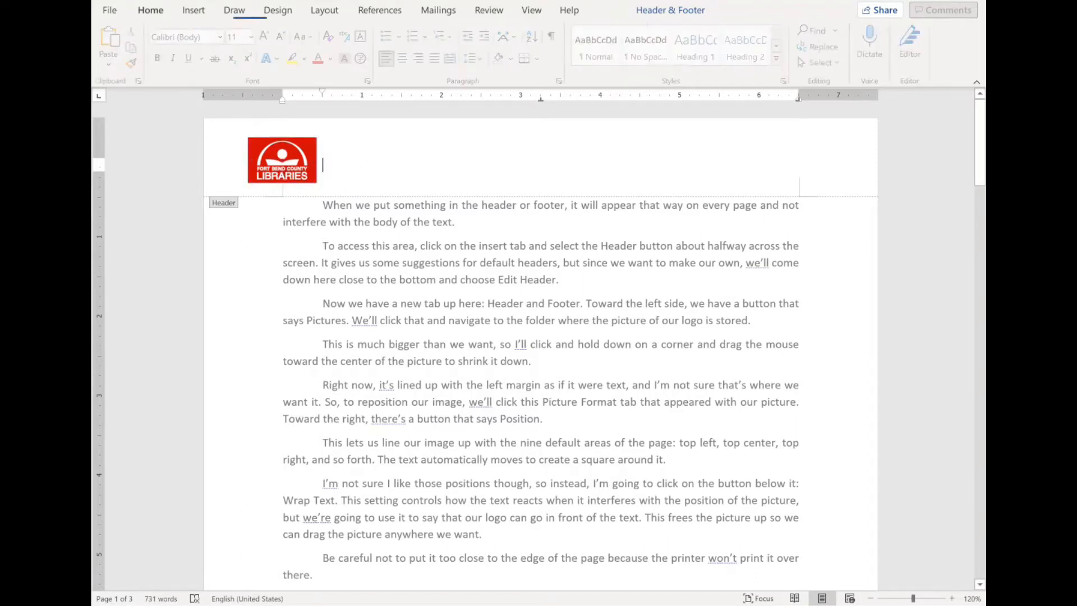
{"action": "type", "text": "Enriching Lives & Expanding Minds"}
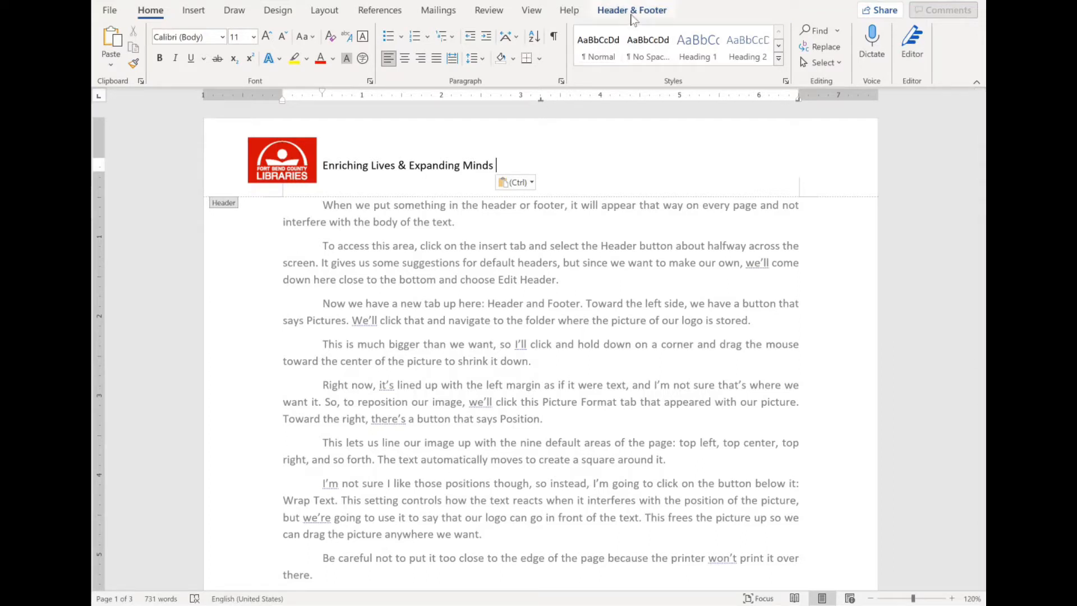
{"action": "left_click", "coordinate": [632, 11]}
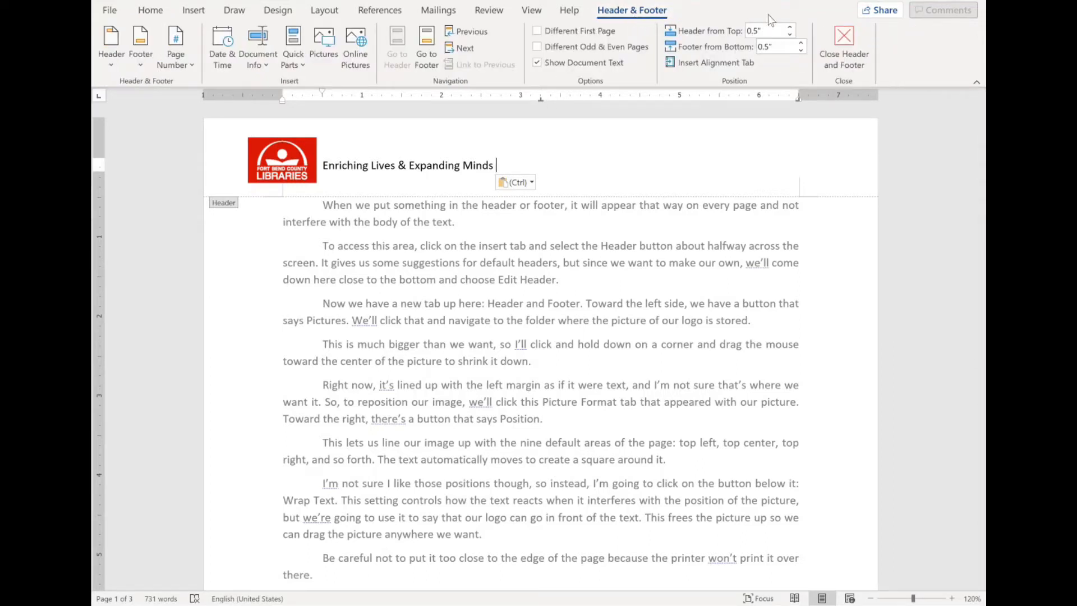
{"action": "left_click", "coordinate": [844, 40]}
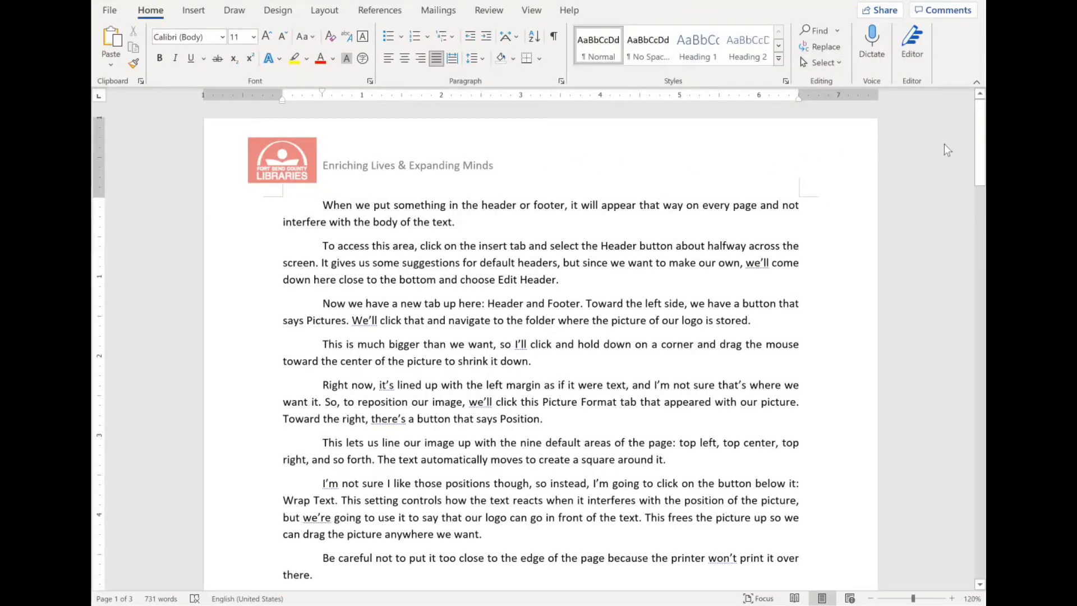
Add blank lines after the document's last paragraph until the text runs onto a new page.
{"action": "left_click_drag", "start_coordinate": [980, 142], "coordinate": [984, 332]}
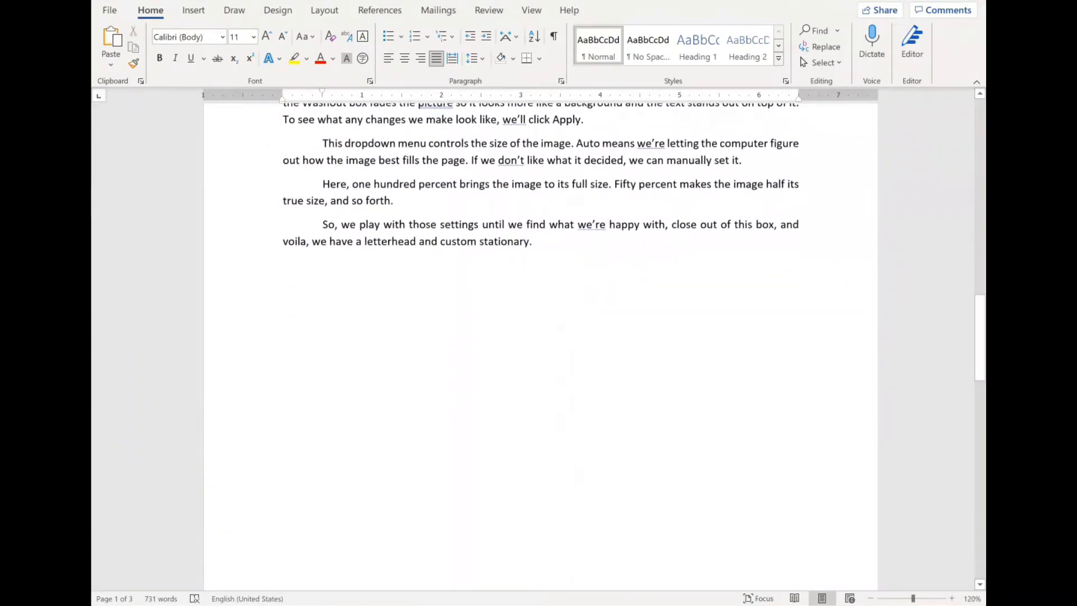
{"action": "left_click", "coordinate": [532, 241]}
{"action": "key", "text": "Return"}
{"action": "key", "text": "Return"}
{"action": "key", "text": "Return"}
{"action": "key", "text": "Return"}
{"action": "key", "text": "Return"}
{"action": "key", "text": "Return"}
{"action": "key", "text": "Return"}
{"action": "key", "text": "Return"}
{"action": "key", "text": "Return"}
{"action": "key", "text": "Return"}
{"action": "key", "text": "Return"}
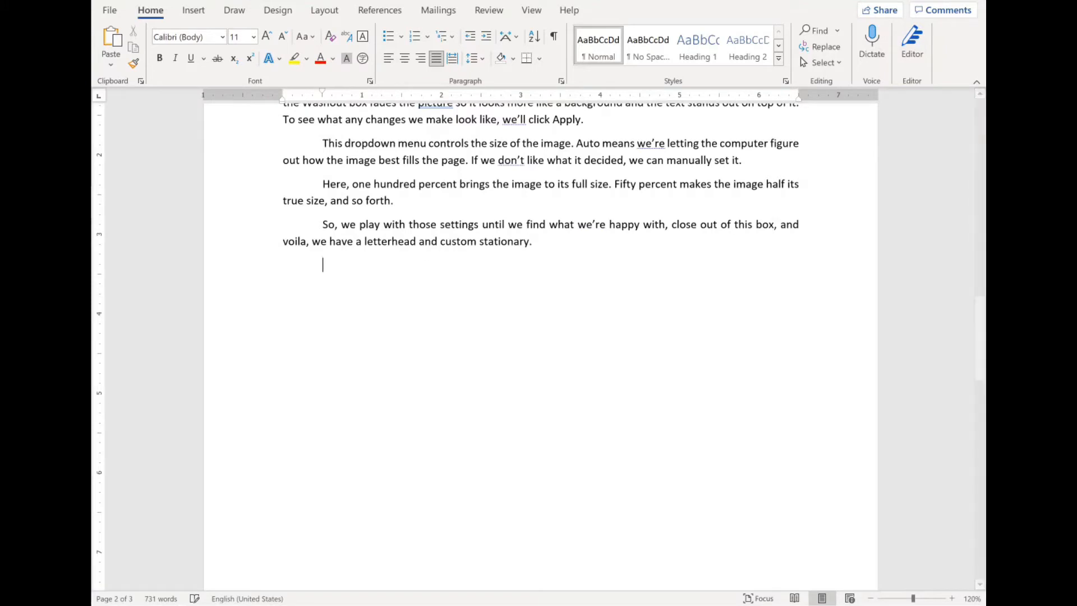
{"action": "key", "text": "Return"}
{"action": "key", "text": "Return"}
{"action": "key", "text": "Return"}
{"action": "key", "text": "Return"}
{"action": "key", "text": "Return"}
{"action": "key", "text": "Return"}
{"action": "key", "text": "Return"}
{"action": "key", "text": "Return"}
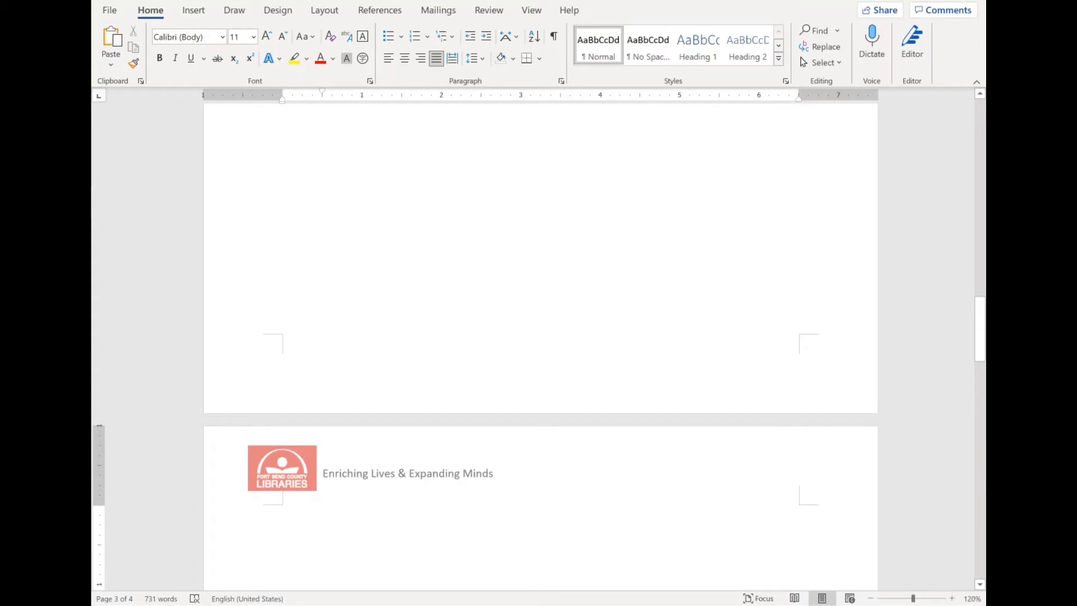
Set up a custom picture watermark using the Pink Rose image from the Logo folder.
{"action": "left_click_drag", "start_coordinate": [982, 325], "coordinate": [983, 140]}
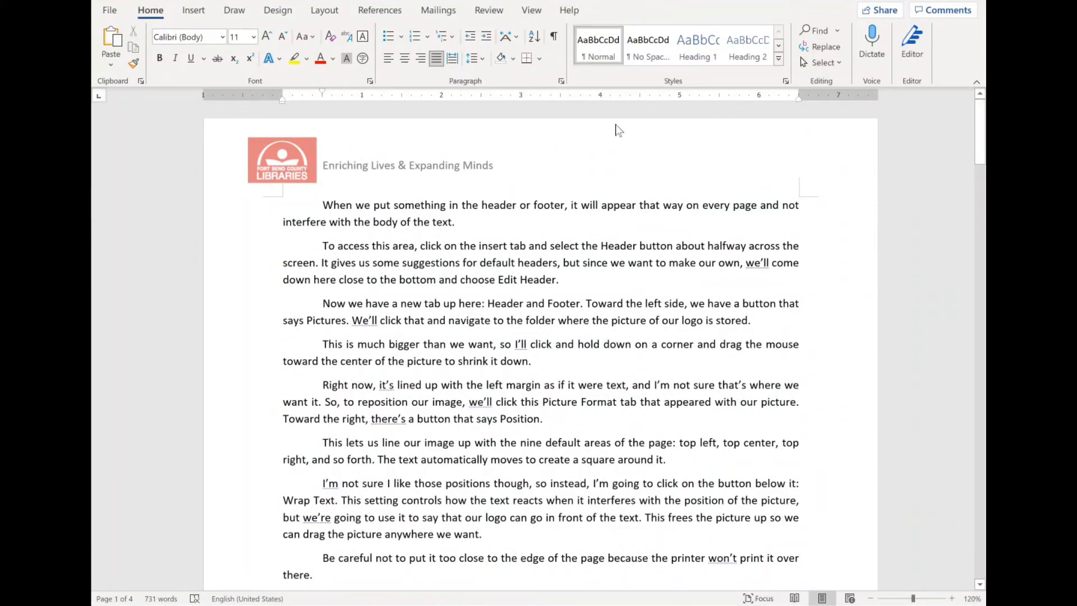
{"action": "left_click", "coordinate": [286, 12]}
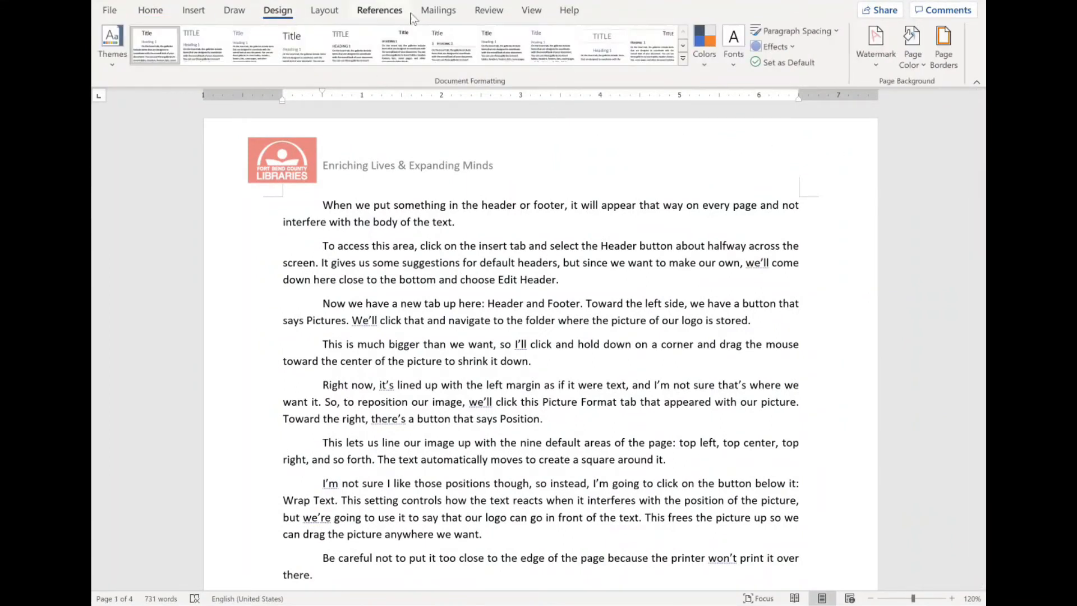
{"action": "left_click", "coordinate": [883, 66]}
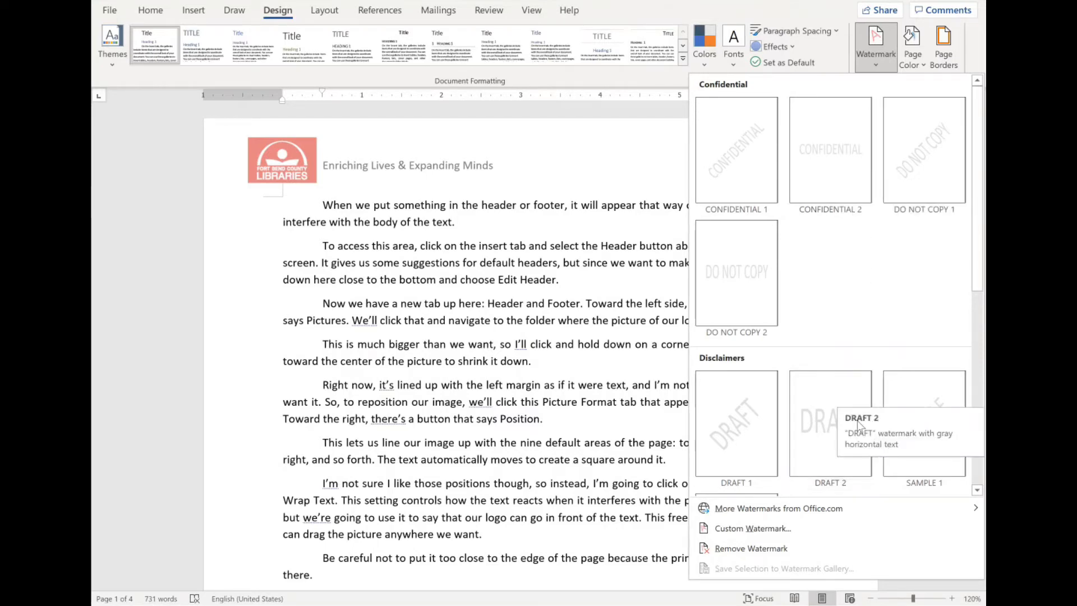
{"action": "left_click", "coordinate": [796, 536]}
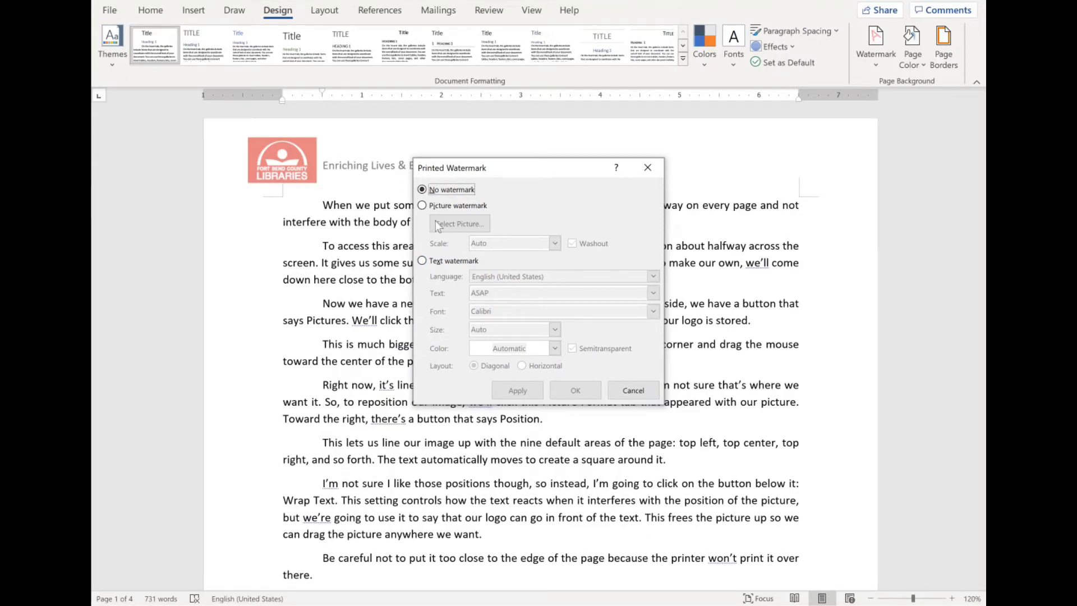
{"action": "left_click", "coordinate": [422, 205]}
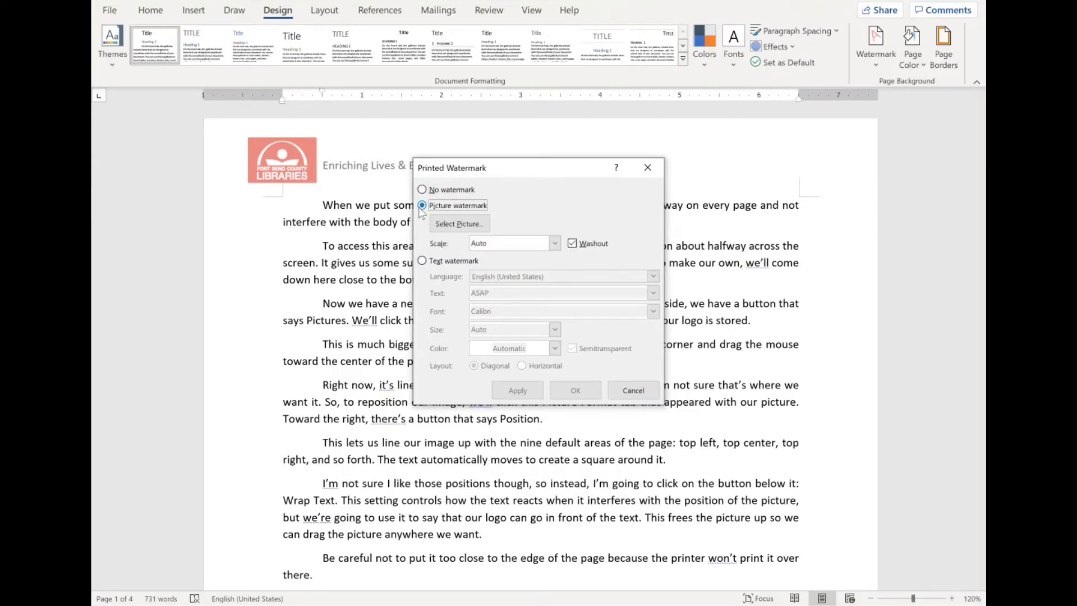
{"action": "left_click", "coordinate": [455, 231]}
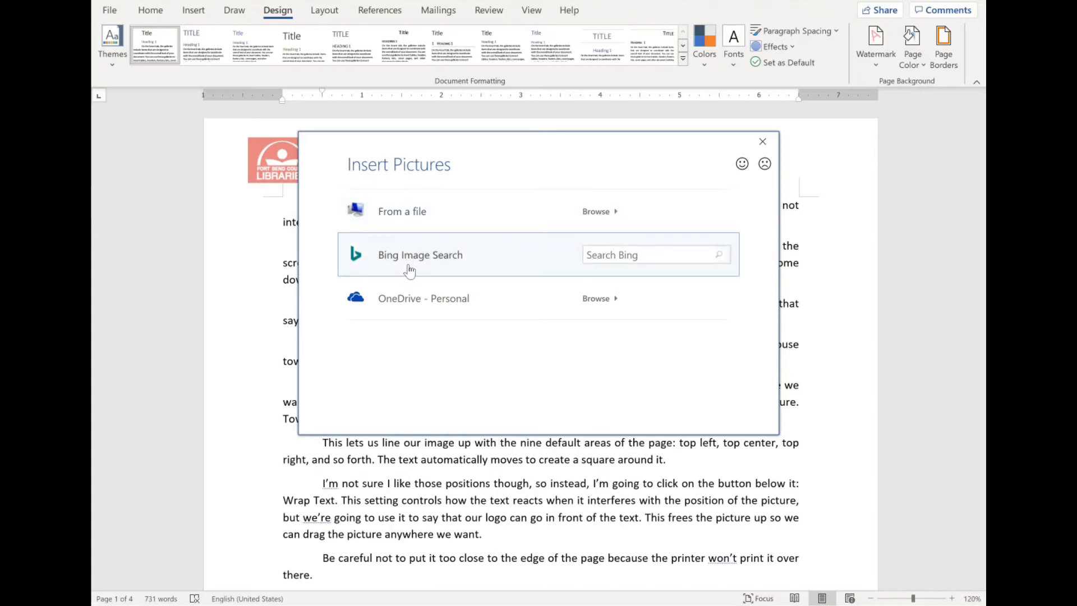
{"action": "left_click", "coordinate": [400, 222]}
{"action": "left_click", "coordinate": [653, 297]}
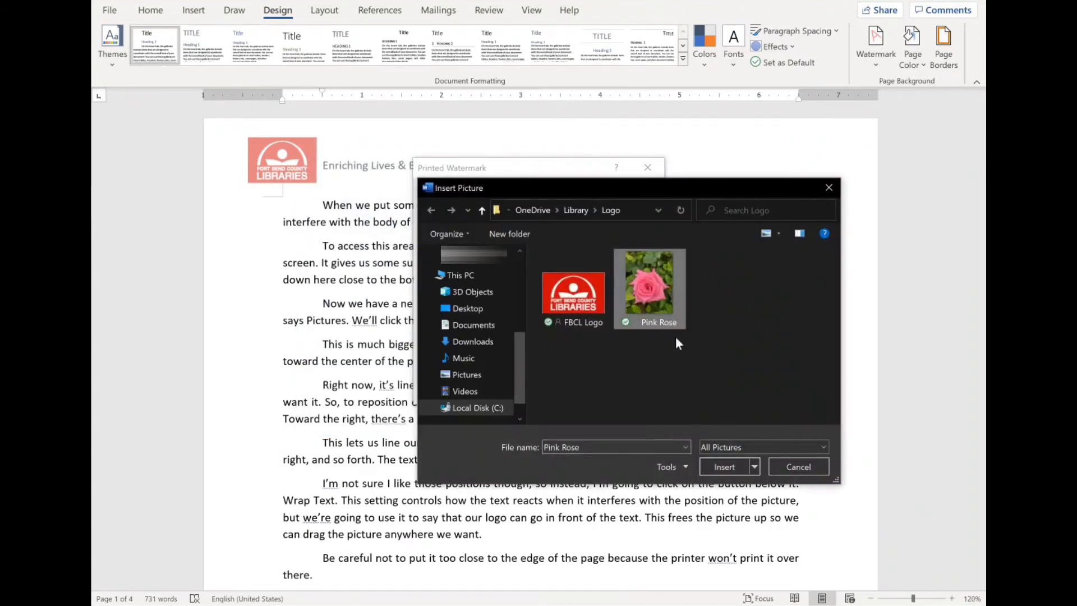
{"action": "left_click", "coordinate": [723, 467]}
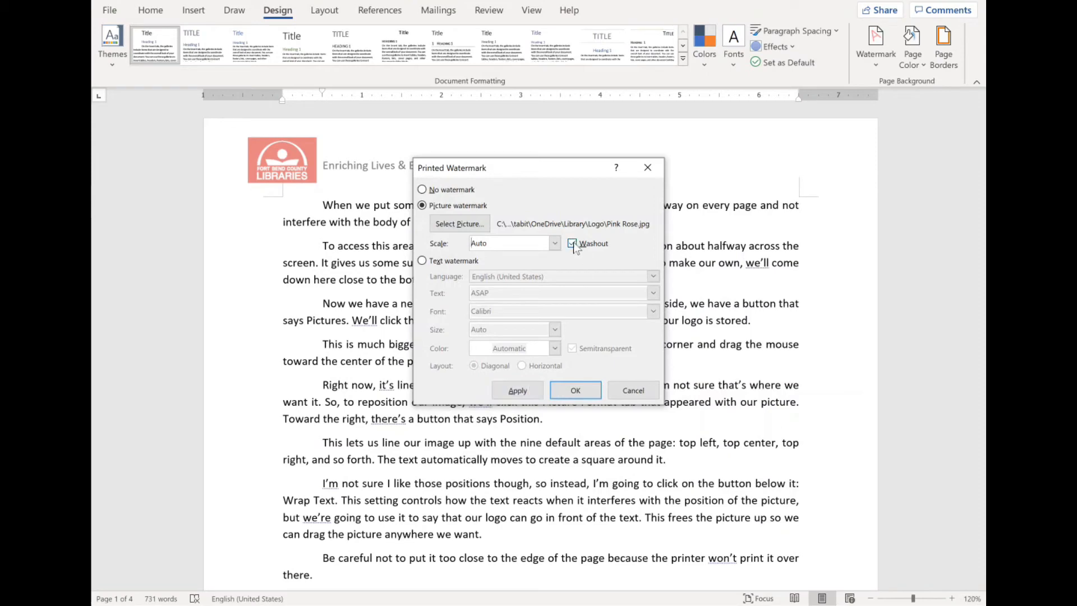
Apply the rose watermark with Washout off, and reapply it with Washout turned back on.
{"action": "left_click", "coordinate": [525, 392]}
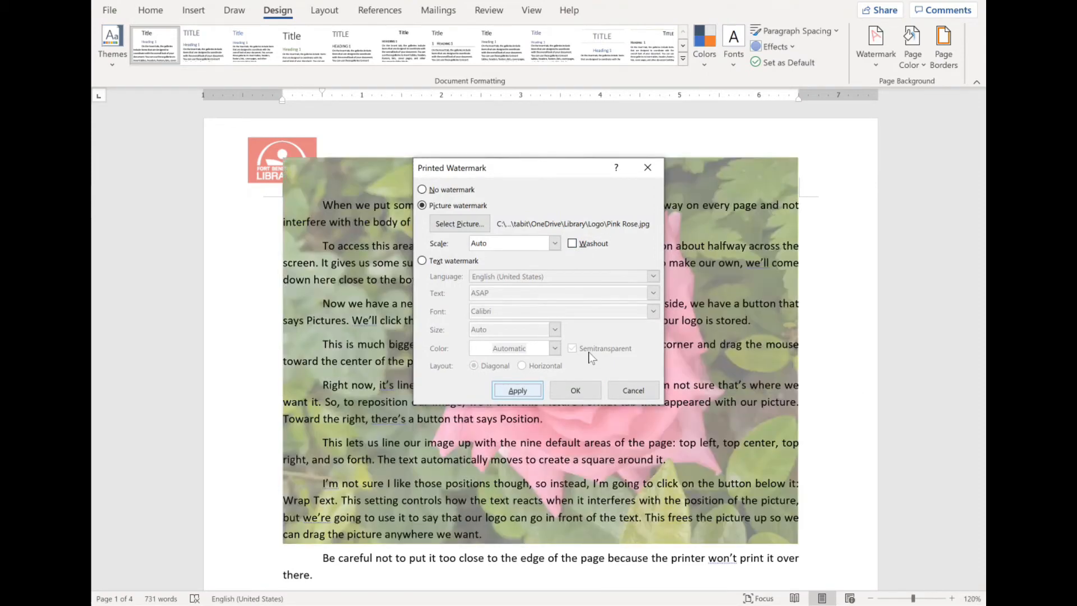
{"action": "left_click", "coordinate": [576, 244]}
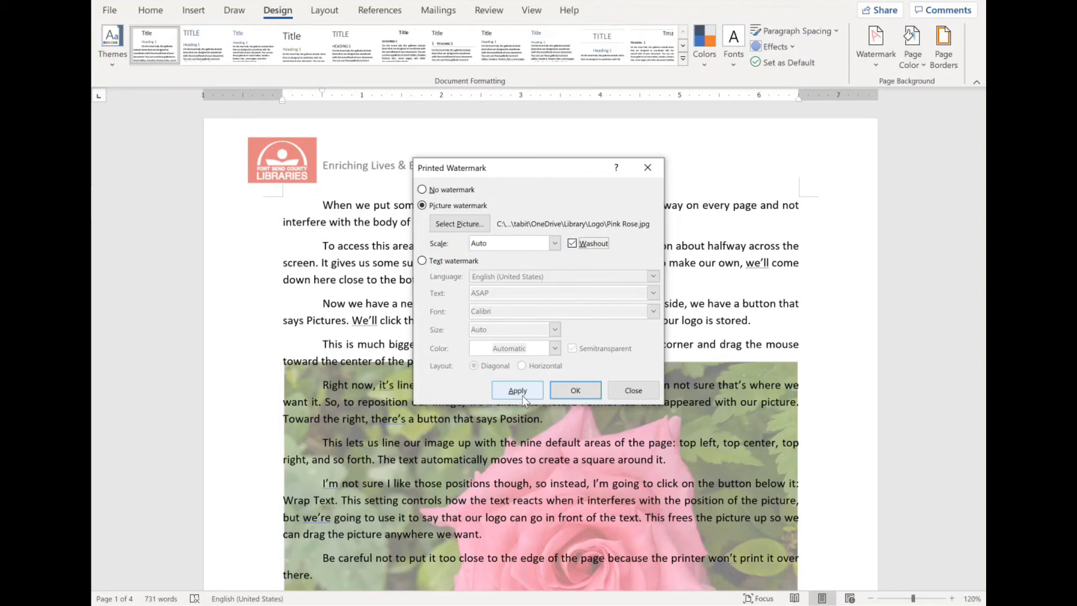
{"action": "left_click", "coordinate": [523, 395]}
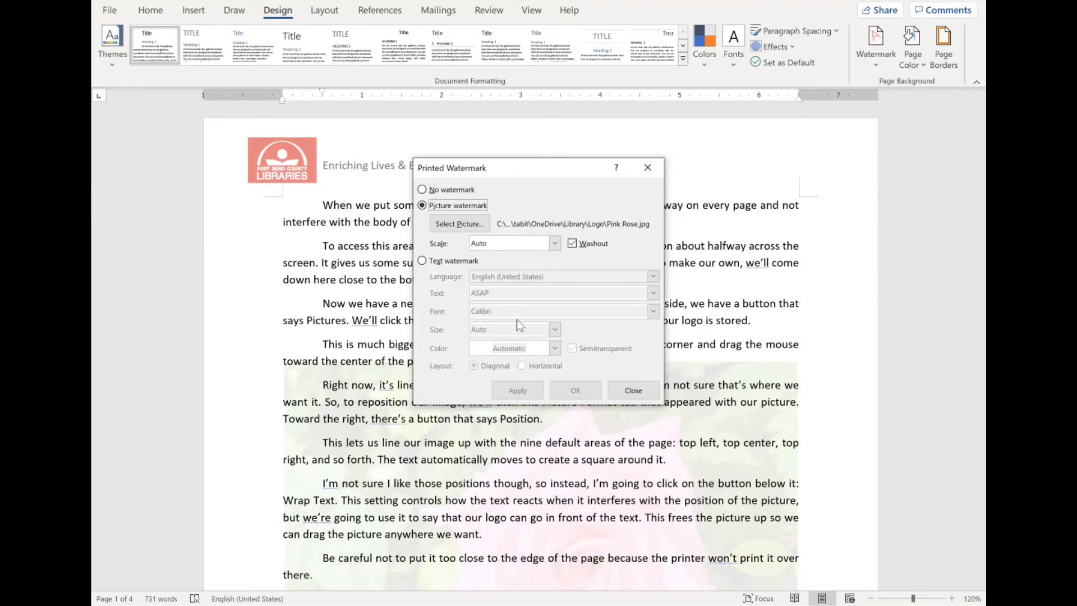
Set the rose watermark's scale to 100% and apply it.
{"action": "left_click", "coordinate": [554, 243]}
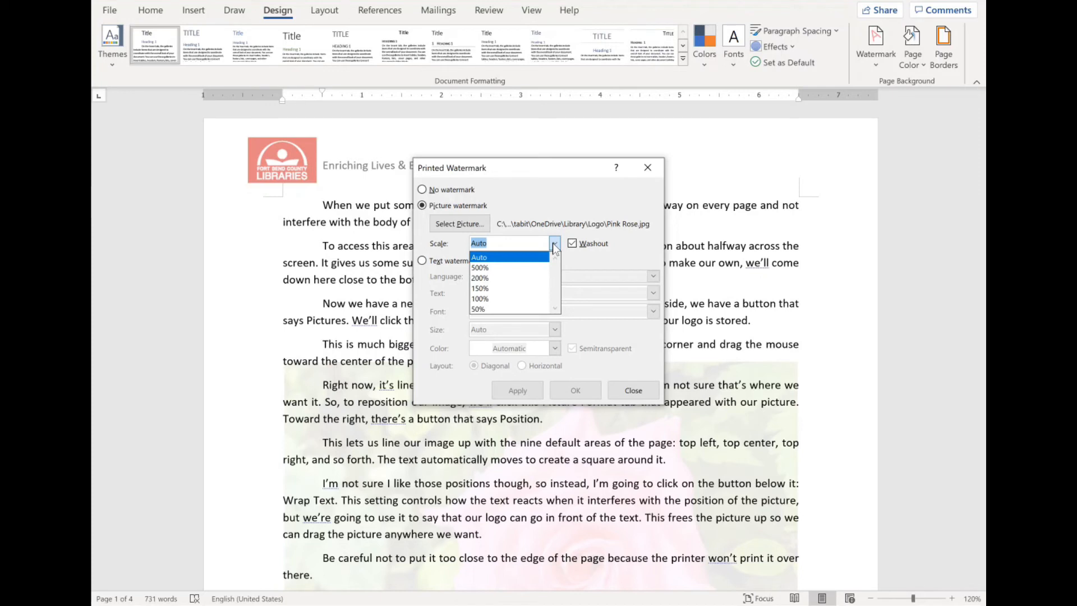
{"action": "left_click", "coordinate": [538, 301]}
{"action": "left_click", "coordinate": [512, 393]}
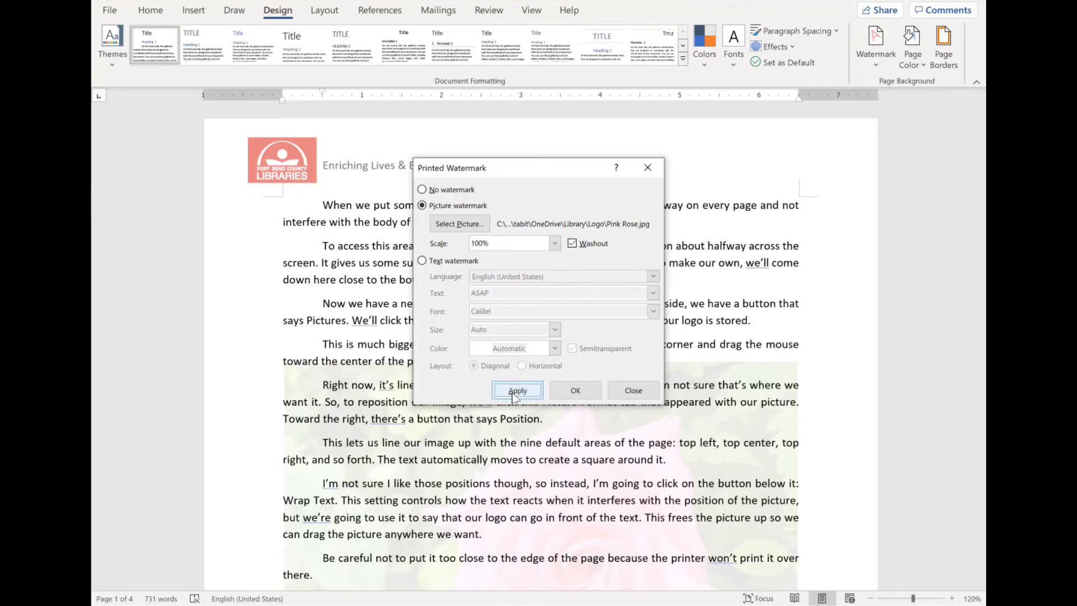
Set the rose watermark's scale to 50%, apply it, and close the watermark settings to review the page.
{"action": "left_click", "coordinate": [554, 243]}
{"action": "left_click", "coordinate": [526, 309]}
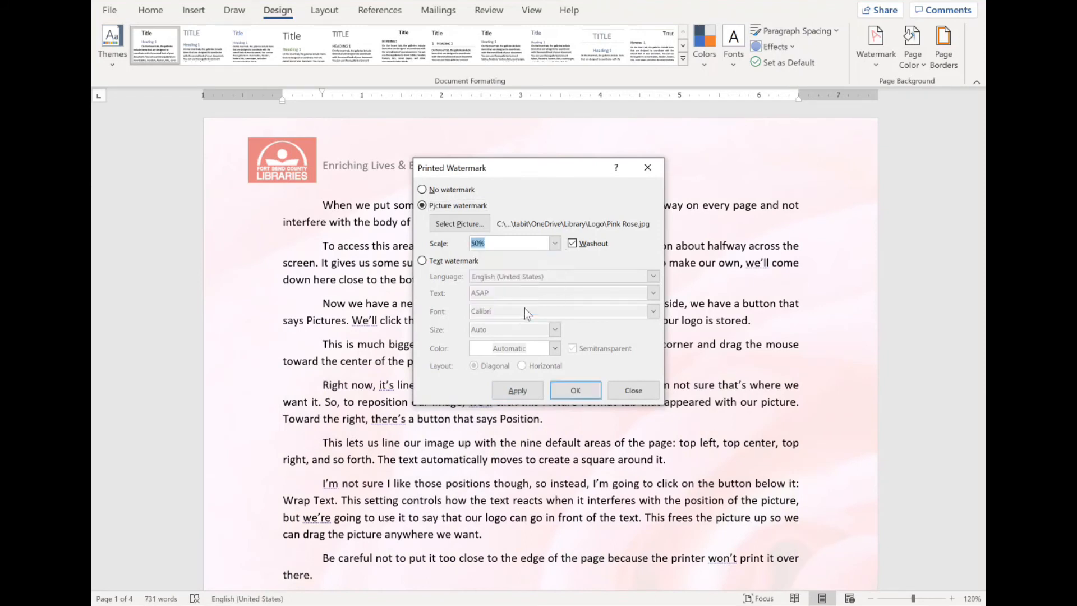
{"action": "left_click", "coordinate": [517, 390]}
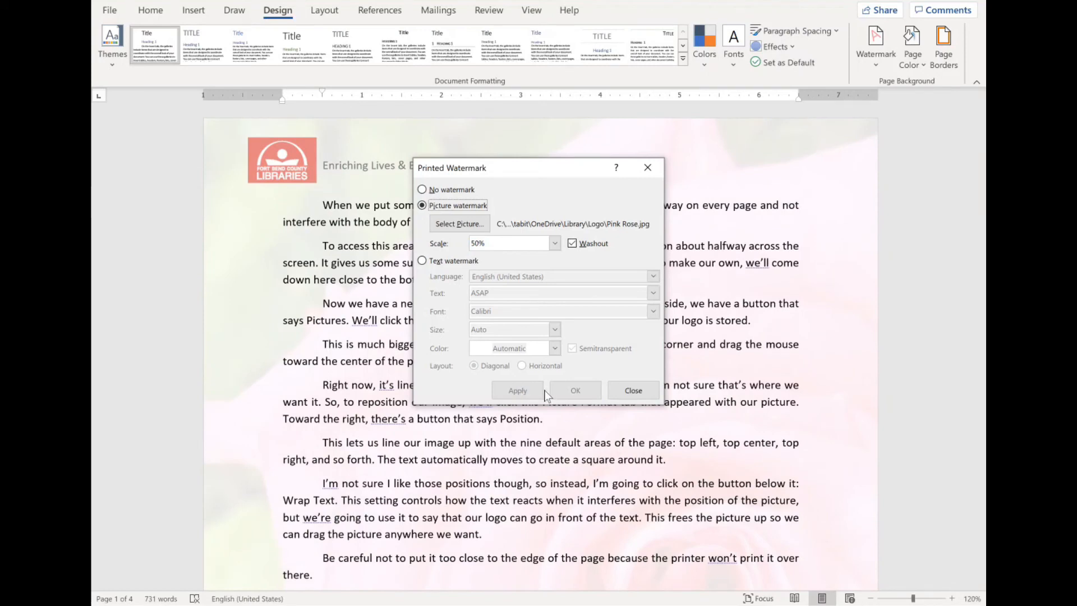
{"action": "left_click", "coordinate": [651, 392]}
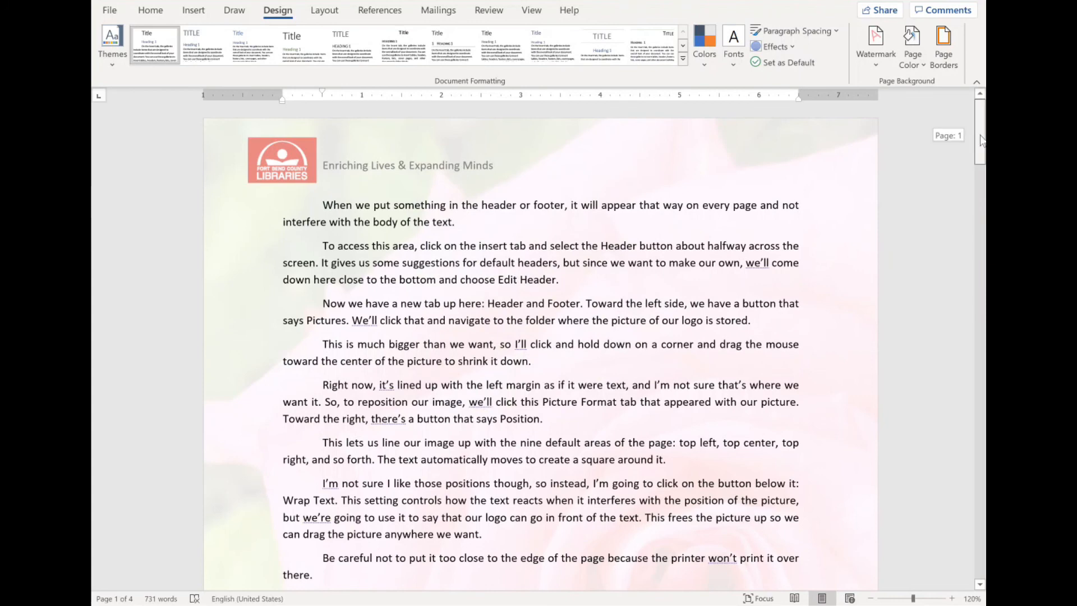
{"action": "scroll", "coordinate": [980, 140], "scroll_direction": "down", "scroll_amount": 4}
{"action": "scroll", "coordinate": [980, 139], "scroll_direction": "up", "scroll_amount": 4}
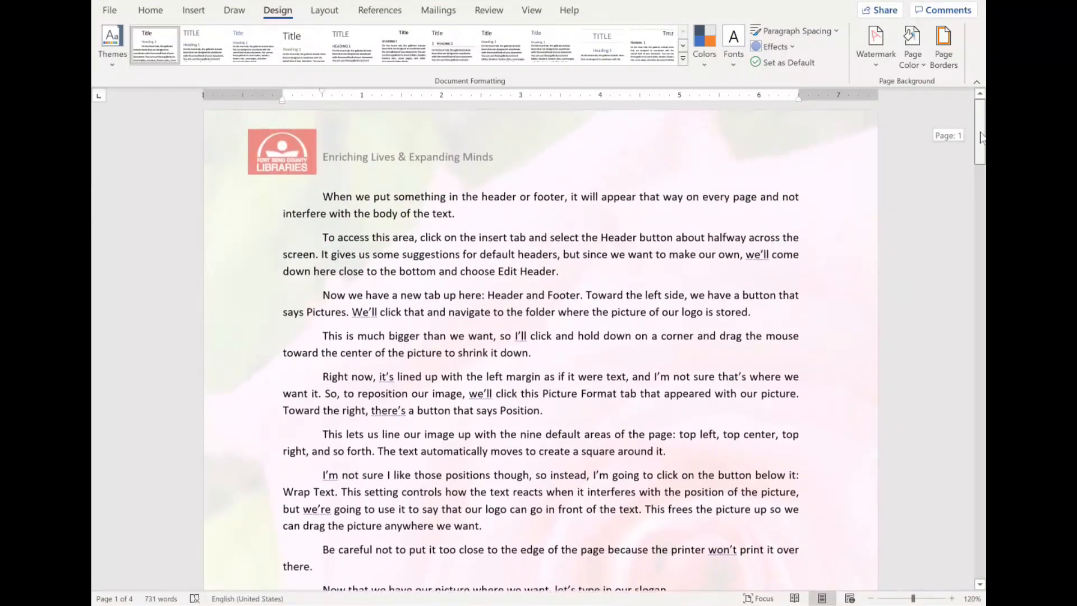